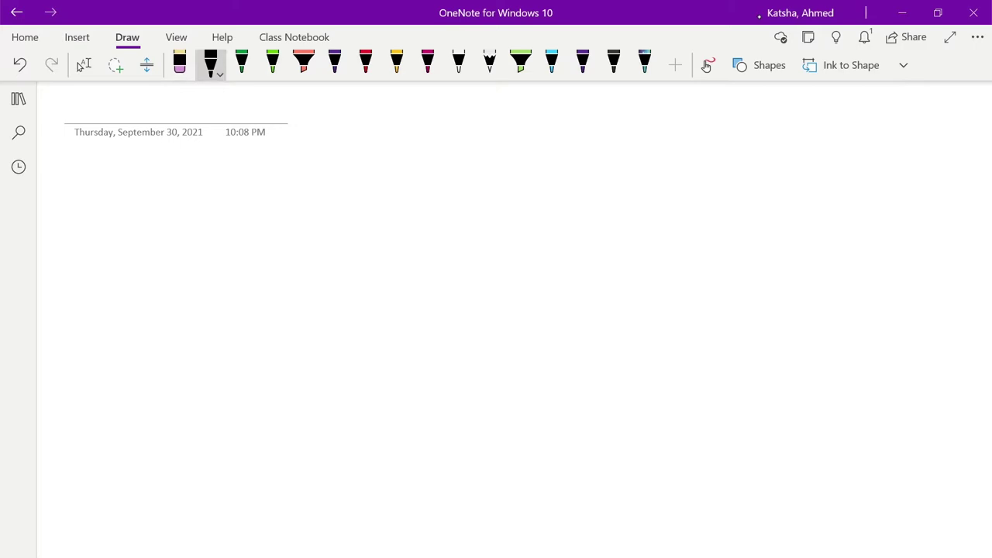
# Handwrite 'Physio Ex 4' in black ink near the top of the page
pyautogui.moveTo(454, 141)
pyautogui.mouseDown()
pyautogui.moveTo(454, 172)
pyautogui.moveTo(456, 155)
pyautogui.mouseUp()
pyautogui.moveTo(480, 122)
pyautogui.mouseDown()
pyautogui.moveTo(479, 162)
pyautogui.moveTo(504, 163)
pyautogui.mouseUp()
pyautogui.moveTo(505, 139)
pyautogui.mouseDown()
pyautogui.moveTo(520, 141)
pyautogui.moveTo(511, 184)
pyautogui.mouseUp()
pyautogui.moveTo(544, 141); pyautogui.dragTo(531, 157)
pyautogui.moveTo(550, 142)
pyautogui.mouseDown()
pyautogui.moveTo(550, 157)
pyautogui.moveTo(564, 138)
pyautogui.moveTo(589, 155)
pyautogui.mouseUp()
pyautogui.moveTo(592, 124); pyautogui.dragTo(609, 123)
pyautogui.moveTo(595, 142)
pyautogui.mouseDown()
pyautogui.moveTo(627, 136)
pyautogui.moveTo(617, 158)
pyautogui.mouseUp()
pyautogui.moveTo(616, 138)
pyautogui.mouseDown()
pyautogui.moveTo(629, 155)
pyautogui.moveTo(674, 141)
pyautogui.moveTo(666, 155)
pyautogui.mouseUp()
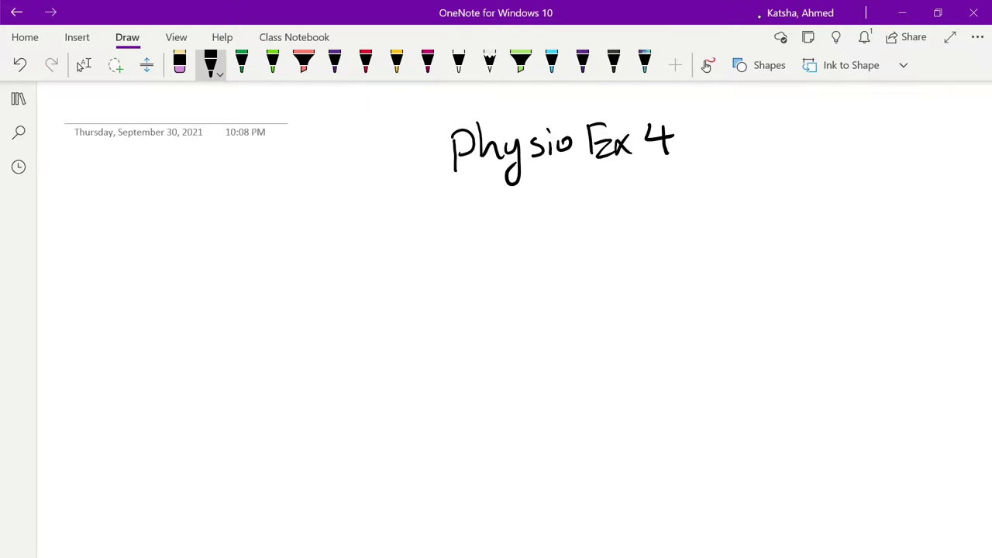
# Handwrite 'Endocrine lab' beneath the title
pyautogui.moveTo(434, 215)
pyautogui.mouseDown()
pyautogui.moveTo(436, 248)
pyautogui.moveTo(456, 210)
pyautogui.mouseUp()
pyautogui.moveTo(439, 233); pyautogui.dragTo(450, 231)
pyautogui.moveTo(438, 248)
pyautogui.mouseDown()
pyautogui.moveTo(453, 219)
pyautogui.moveTo(475, 245)
pyautogui.mouseUp()
pyautogui.moveTo(488, 232); pyautogui.dragTo(505, 245)
pyautogui.moveTo(513, 232); pyautogui.dragTo(647, 220)
pyautogui.moveTo(668, 207); pyautogui.dragTo(682, 216)
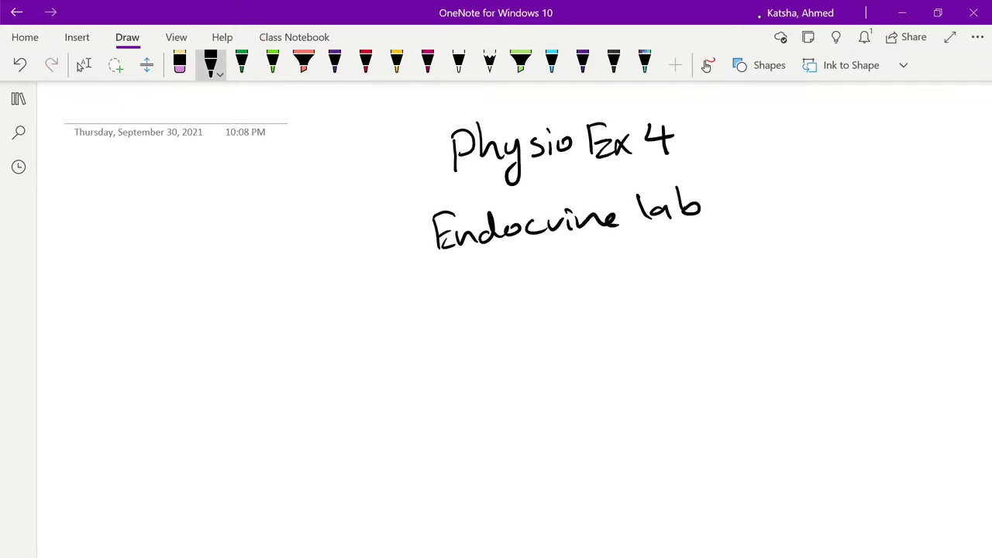
# Scroll down the page and switch to the red pen
pyautogui.click(82, 65)
pyautogui.scroll(-2, 511, 310)
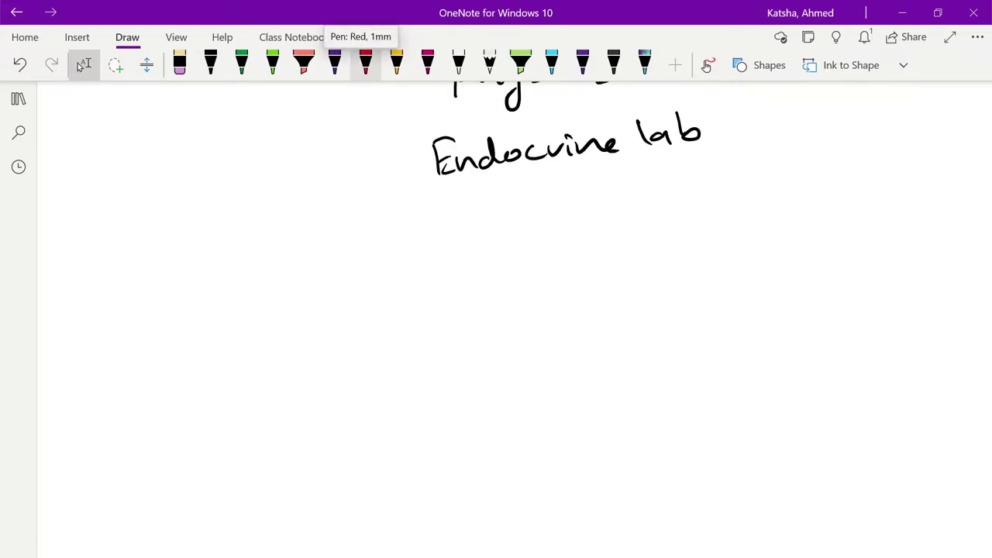
pyautogui.scroll(-1, 511, 310)
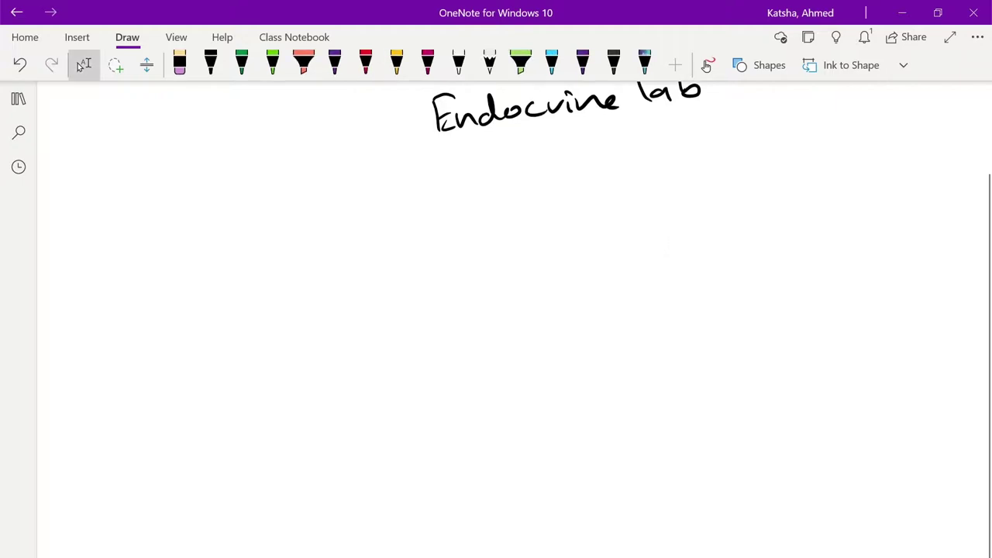
pyautogui.click(365, 62)
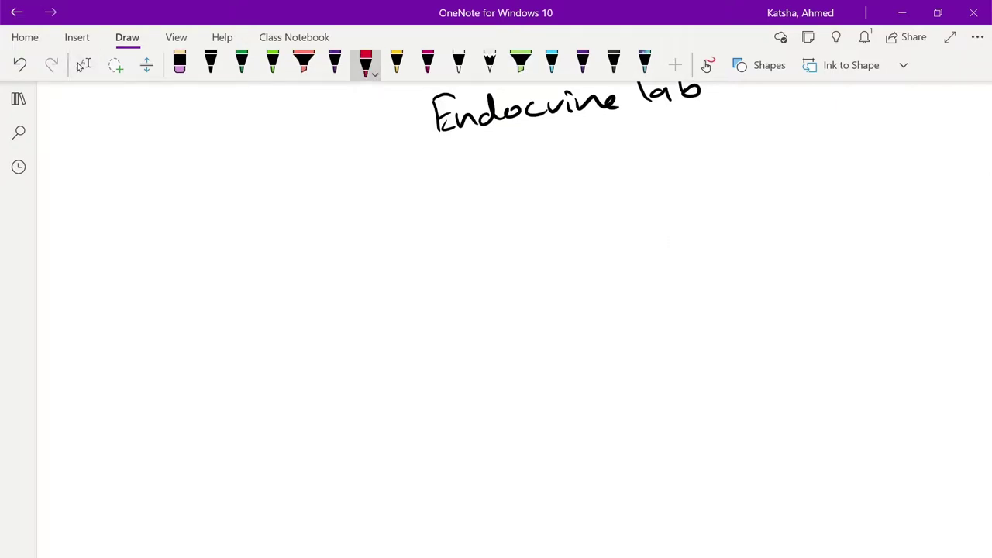
pyautogui.click(82, 65)
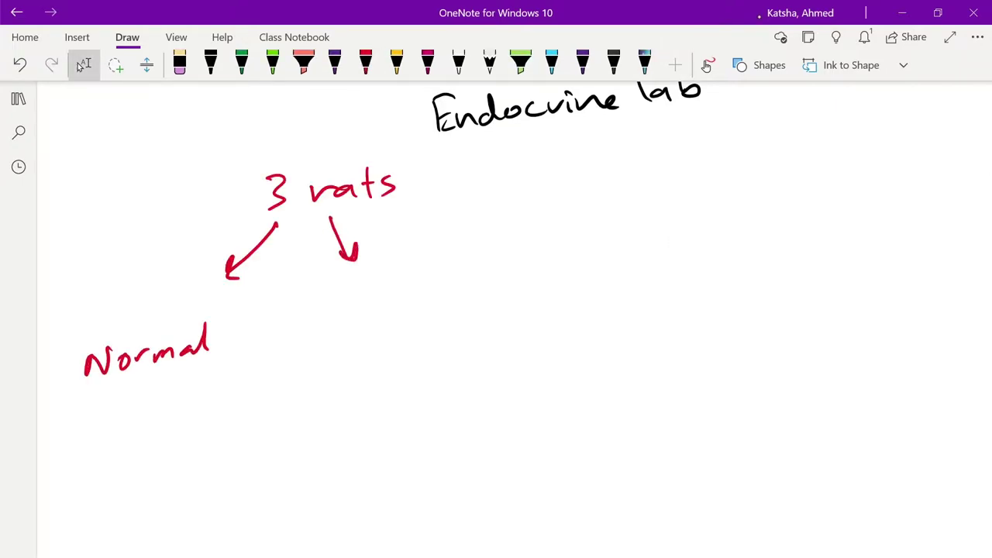
# Write the 'with thyroid gland Tx' group label under the right arrow
pyautogui.moveTo(327, 291)
pyautogui.mouseDown()
pyautogui.moveTo(355, 290)
pyautogui.moveTo(371, 303)
pyautogui.mouseUp()
pyautogui.moveTo(375, 268); pyautogui.dragTo(389, 298)
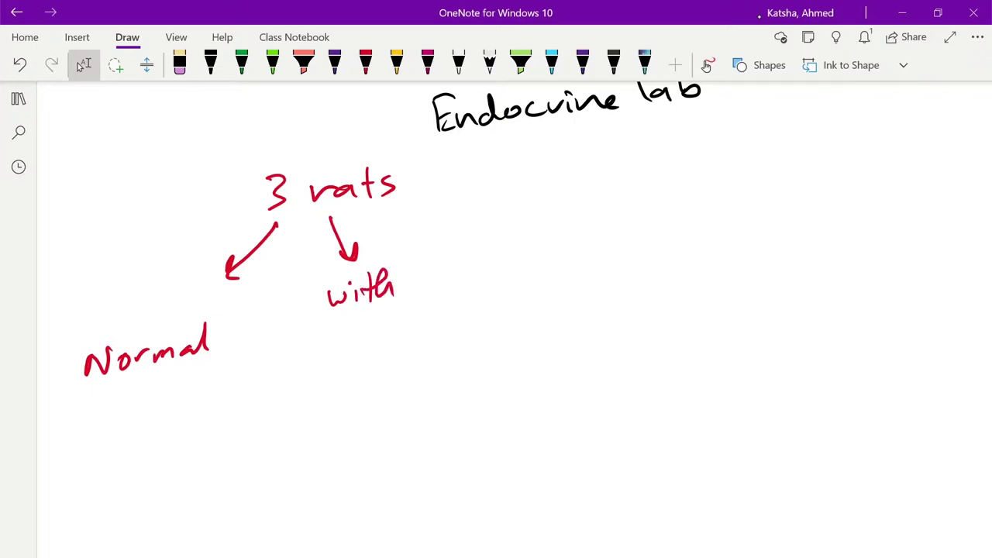
pyautogui.moveTo(409, 265)
pyautogui.mouseDown()
pyautogui.moveTo(419, 278)
pyautogui.moveTo(524, 255)
pyautogui.mouseUp()
pyautogui.moveTo(349, 364); pyautogui.dragTo(434, 310)
pyautogui.moveTo(359, 384); pyautogui.dragTo(396, 378)
pyautogui.moveTo(378, 381)
pyautogui.mouseDown()
pyautogui.moveTo(382, 410)
pyautogui.moveTo(415, 408)
pyautogui.mouseUp()
pyautogui.moveTo(415, 384); pyautogui.dragTo(392, 409)
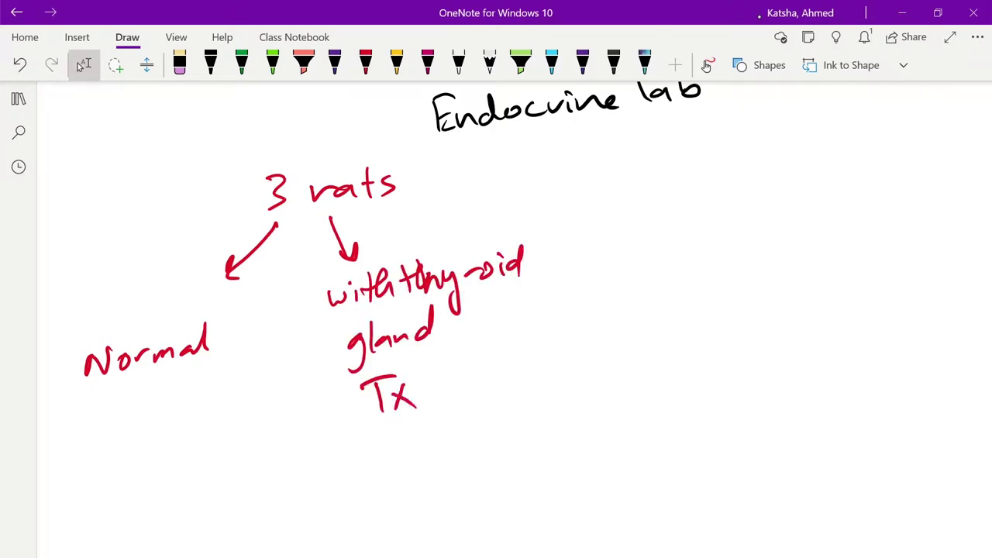
# Draw a curved red arrow from 'rats' and write 'without pituitary Gland' beneath it
pyautogui.click(365, 62)
pyautogui.moveTo(438, 202)
pyautogui.mouseDown()
pyautogui.moveTo(606, 261)
pyautogui.moveTo(615, 281)
pyautogui.moveTo(634, 274)
pyautogui.mouseUp()
pyautogui.moveTo(639, 273); pyautogui.dragTo(640, 284)
pyautogui.moveTo(646, 249)
pyautogui.mouseDown()
pyautogui.moveTo(651, 273)
pyautogui.moveTo(700, 267)
pyautogui.mouseUp()
pyautogui.moveTo(698, 238); pyautogui.dragTo(710, 260)
pyautogui.moveTo(734, 236)
pyautogui.mouseDown()
pyautogui.moveTo(753, 253)
pyautogui.moveTo(846, 232)
pyautogui.mouseUp()
pyautogui.moveTo(689, 291); pyautogui.dragTo(790, 293)
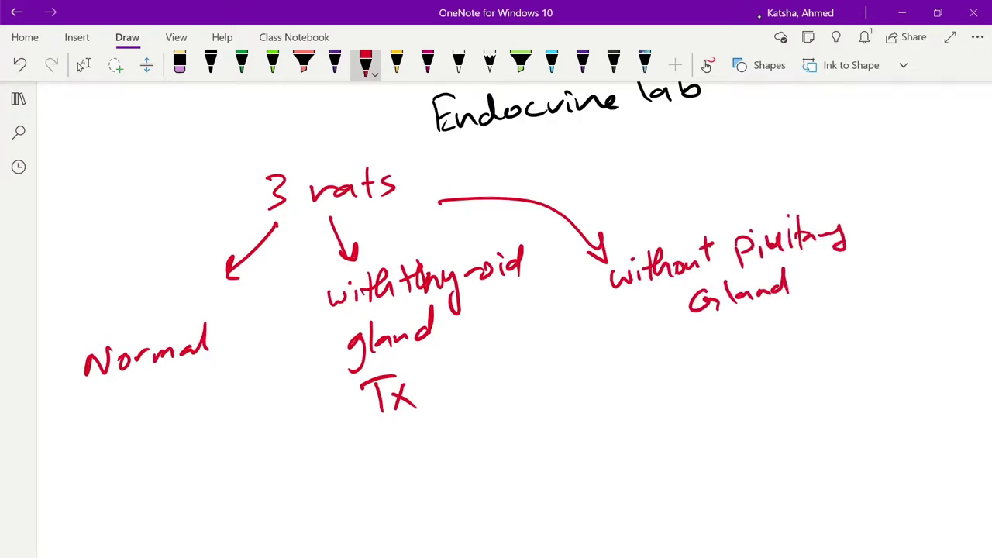
# Label the pituitary group 'Hypox' below 'Gland'
pyautogui.moveTo(695, 338); pyautogui.dragTo(697, 371)
pyautogui.moveTo(714, 326)
pyautogui.mouseDown()
pyautogui.moveTo(709, 361)
pyautogui.moveTo(712, 350)
pyautogui.mouseUp()
pyautogui.moveTo(716, 339); pyautogui.dragTo(737, 375)
pyautogui.moveTo(753, 331)
pyautogui.mouseDown()
pyautogui.moveTo(761, 339)
pyautogui.moveTo(781, 324)
pyautogui.mouseUp()
pyautogui.moveTo(800, 311)
pyautogui.mouseDown()
pyautogui.moveTo(798, 334)
pyautogui.moveTo(812, 325)
pyautogui.mouseUp()
# Write 'Measure basal metabolic rate' in red ink below the groups
pyautogui.scroll(-3, 496, 310)
pyautogui.click(82, 66)
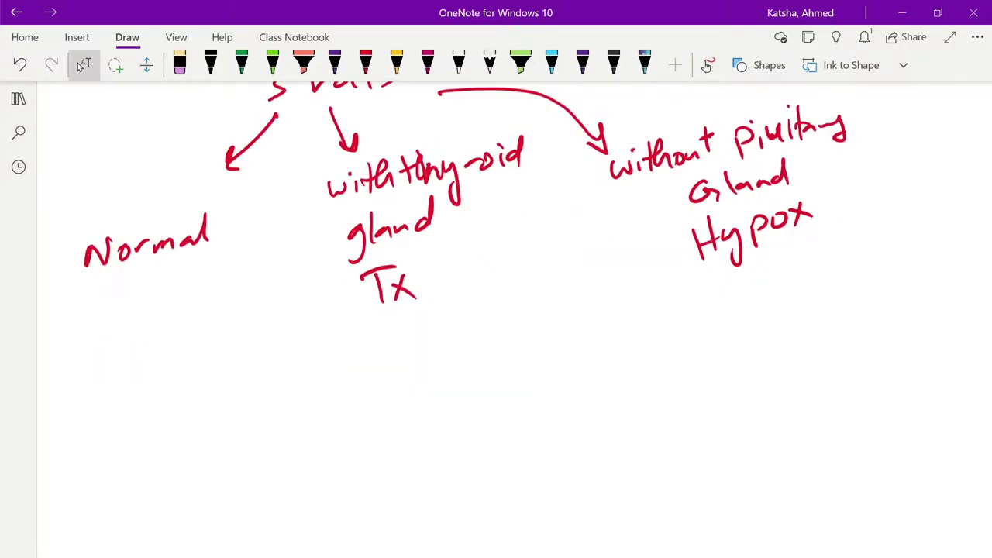
pyautogui.click(365, 62)
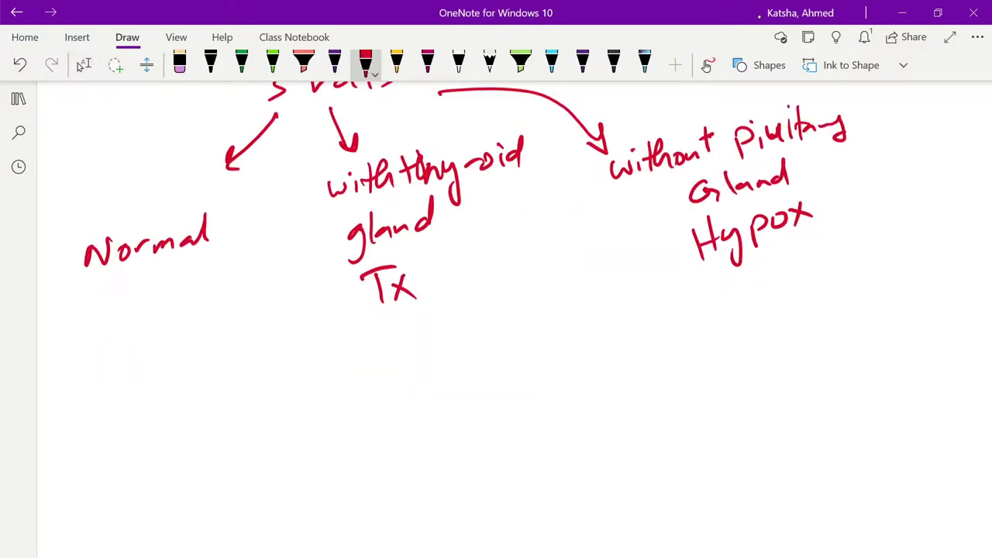
pyautogui.moveTo(114, 399); pyautogui.dragTo(226, 379)
pyautogui.moveTo(268, 352)
pyautogui.mouseDown()
pyautogui.moveTo(272, 372)
pyautogui.moveTo(323, 375)
pyautogui.mouseUp()
pyautogui.moveTo(330, 344); pyautogui.dragTo(330, 378)
pyautogui.moveTo(369, 371); pyautogui.dragTo(443, 358)
pyautogui.moveTo(457, 333); pyautogui.dragTo(516, 358)
pyautogui.moveTo(559, 355)
pyautogui.mouseDown()
pyautogui.moveTo(577, 342)
pyautogui.moveTo(612, 350)
pyautogui.mouseUp()
pyautogui.moveTo(613, 333); pyautogui.dragTo(631, 330)
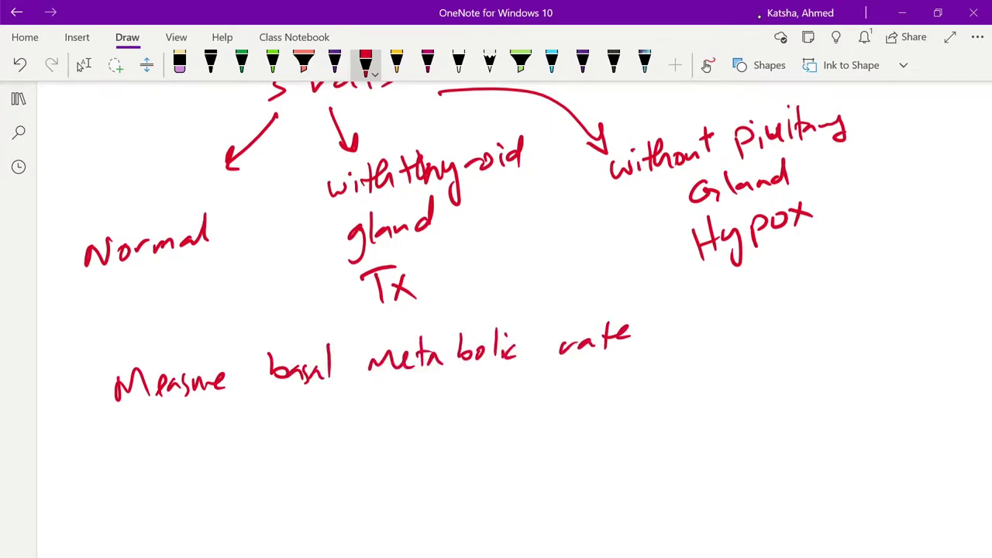
# Draw arrow bullets and write 'Thyroxine' beside the second arrow
pyautogui.moveTo(66, 401)
pyautogui.mouseDown()
pyautogui.moveTo(88, 399)
pyautogui.moveTo(81, 407)
pyautogui.mouseUp()
pyautogui.moveTo(70, 463)
pyautogui.mouseDown()
pyautogui.moveTo(94, 462)
pyautogui.moveTo(87, 469)
pyautogui.mouseUp()
pyautogui.moveTo(121, 439)
pyautogui.mouseDown()
pyautogui.moveTo(158, 428)
pyautogui.moveTo(144, 468)
pyautogui.mouseUp()
pyautogui.moveTo(148, 460)
pyautogui.mouseDown()
pyautogui.moveTo(169, 457)
pyautogui.moveTo(191, 474)
pyautogui.moveTo(246, 449)
pyautogui.mouseUp()
pyautogui.moveTo(246, 448); pyautogui.dragTo(271, 446)
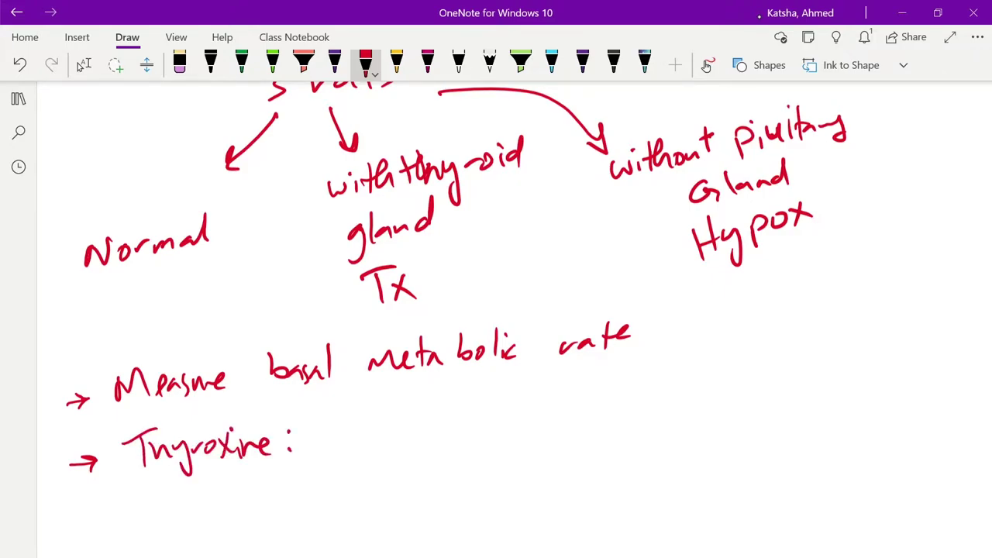
# Define Thyroxine as thyroid hormone
pyautogui.moveTo(319, 414)
pyautogui.mouseDown()
pyautogui.moveTo(324, 452)
pyautogui.moveTo(341, 403)
pyautogui.moveTo(336, 434)
pyautogui.moveTo(355, 444)
pyautogui.mouseUp()
pyautogui.moveTo(355, 426); pyautogui.dragTo(376, 461)
pyautogui.moveTo(378, 434); pyautogui.dragTo(409, 430)
pyautogui.moveTo(412, 425); pyautogui.dragTo(429, 397)
pyautogui.moveTo(453, 425); pyautogui.dragTo(587, 396)
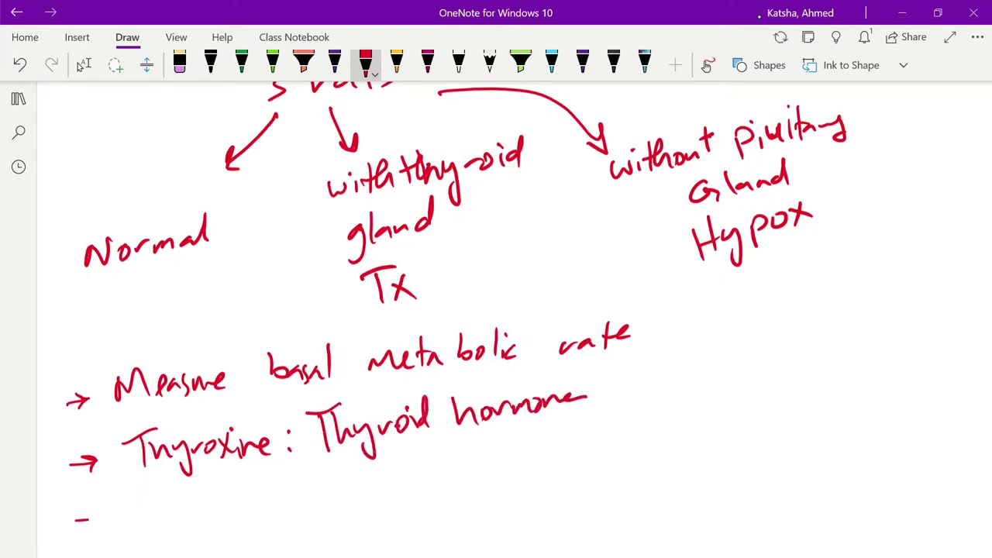
# Add a third arrow bullet reading 'TSH – thyroid stimulating hormone'
pyautogui.moveTo(74, 521); pyautogui.dragTo(110, 517)
pyautogui.moveTo(99, 511); pyautogui.dragTo(102, 530)
pyautogui.moveTo(144, 499); pyautogui.dragTo(178, 493)
pyautogui.moveTo(161, 496)
pyautogui.mouseDown()
pyautogui.moveTo(165, 519)
pyautogui.moveTo(181, 518)
pyautogui.mouseUp()
pyautogui.moveTo(206, 488)
pyautogui.mouseDown()
pyautogui.moveTo(209, 517)
pyautogui.moveTo(219, 496)
pyautogui.mouseUp()
pyautogui.moveTo(224, 482); pyautogui.dragTo(226, 511)
pyautogui.moveTo(280, 483); pyautogui.dragTo(312, 474)
pyautogui.moveTo(301, 479)
pyautogui.mouseDown()
pyautogui.moveTo(299, 502)
pyautogui.moveTo(353, 496)
pyautogui.mouseUp()
pyautogui.moveTo(361, 484); pyautogui.dragTo(350, 522)
pyautogui.moveTo(373, 488); pyautogui.dragTo(383, 477)
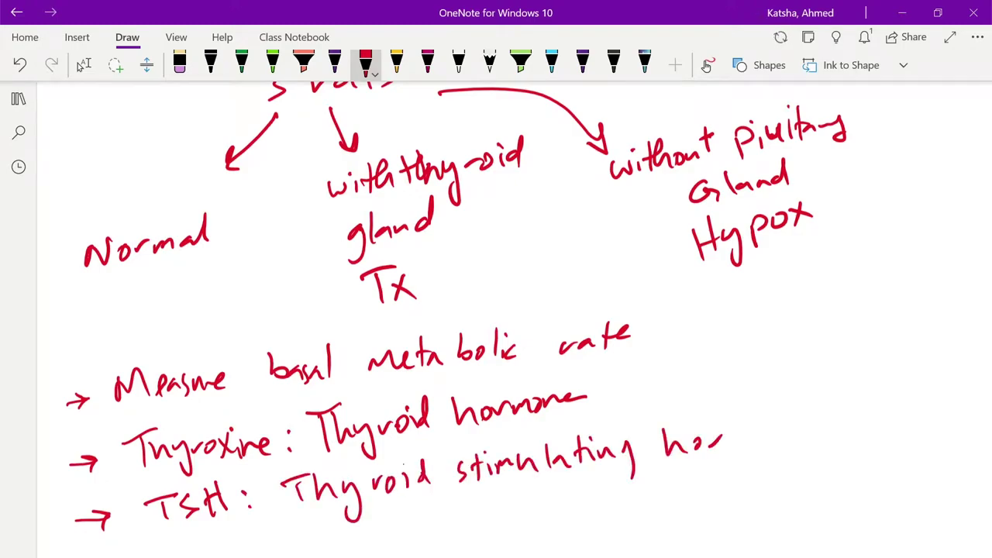
# Add a fourth arrow bullet labelled 'PTU'
pyautogui.scroll(-3, 495, 310)
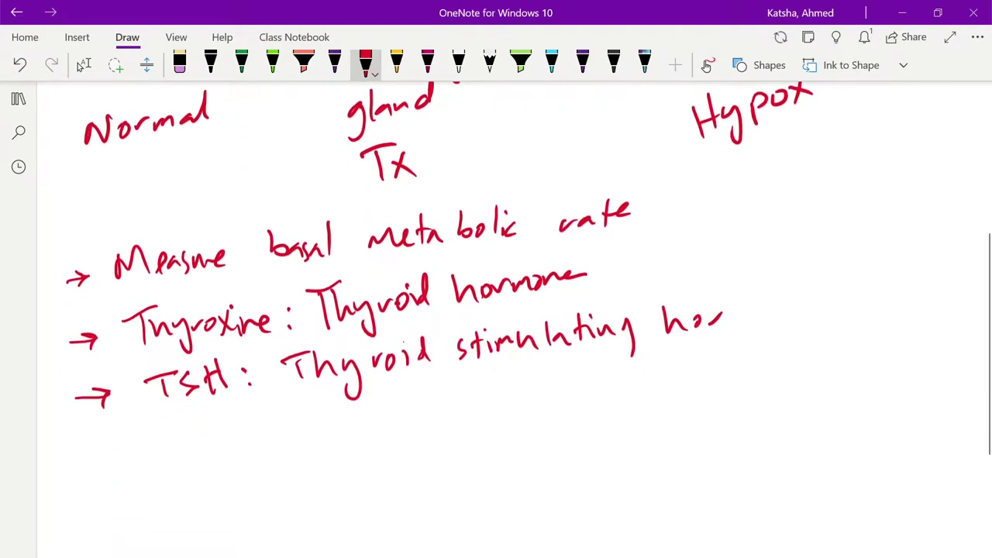
pyautogui.moveTo(74, 462)
pyautogui.mouseDown()
pyautogui.moveTo(102, 460)
pyautogui.moveTo(93, 468)
pyautogui.mouseUp()
pyautogui.moveTo(135, 446); pyautogui.dragTo(139, 468)
pyautogui.moveTo(133, 435)
pyautogui.mouseDown()
pyautogui.moveTo(139, 450)
pyautogui.moveTo(186, 434)
pyautogui.mouseUp()
pyautogui.moveTo(174, 440)
pyautogui.mouseDown()
pyautogui.moveTo(176, 464)
pyautogui.moveTo(207, 433)
pyautogui.mouseUp()
pyautogui.moveTo(209, 439); pyautogui.dragTo(213, 458)
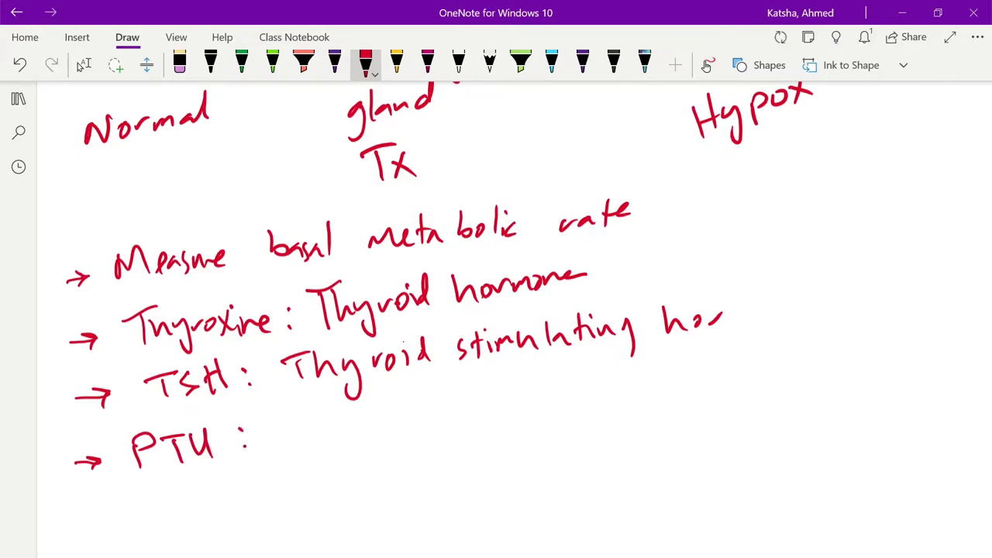
# Write 'blocks TH' after PTU
pyautogui.moveTo(288, 416); pyautogui.dragTo(313, 446)
pyautogui.moveTo(326, 430); pyautogui.dragTo(340, 446)
pyautogui.moveTo(349, 417)
pyautogui.mouseDown()
pyautogui.moveTo(350, 446)
pyautogui.moveTo(359, 445)
pyautogui.mouseUp()
pyautogui.moveTo(377, 423); pyautogui.dragTo(364, 443)
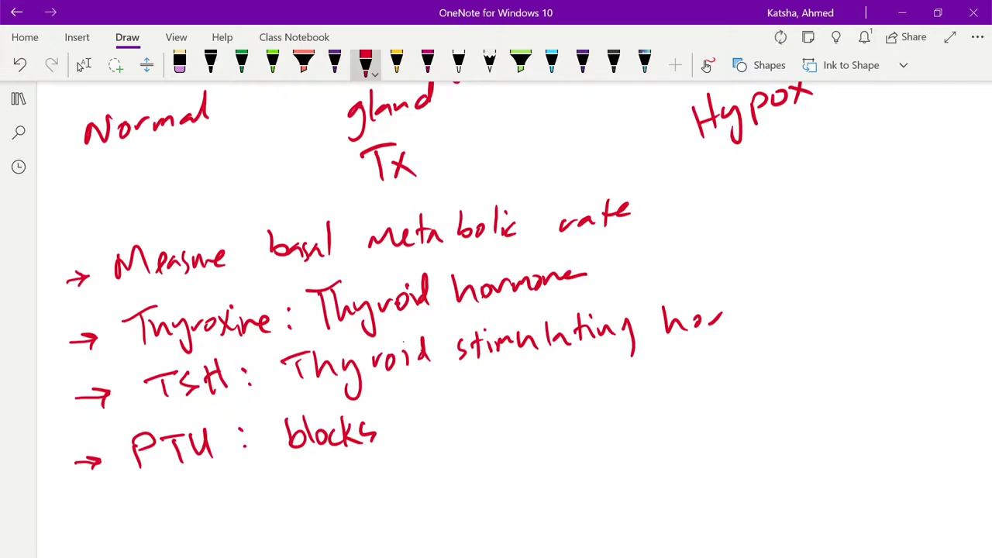
pyautogui.moveTo(407, 409); pyautogui.dragTo(406, 439)
pyautogui.moveTo(389, 405)
pyautogui.mouseDown()
pyautogui.moveTo(422, 401)
pyautogui.moveTo(433, 432)
pyautogui.mouseUp()
pyautogui.moveTo(449, 400); pyautogui.dragTo(448, 427)
pyautogui.moveTo(439, 420); pyautogui.dragTo(468, 433)
# Continue the PTU note with 'by blocking I'
pyautogui.moveTo(490, 394); pyautogui.dragTo(497, 423)
pyautogui.moveTo(509, 405)
pyautogui.mouseDown()
pyautogui.moveTo(520, 417)
pyautogui.moveTo(514, 445)
pyautogui.mouseUp()
pyautogui.moveTo(558, 392); pyautogui.dragTo(572, 411)
pyautogui.moveTo(578, 386)
pyautogui.mouseDown()
pyautogui.moveTo(580, 412)
pyautogui.moveTo(596, 407)
pyautogui.mouseUp()
pyautogui.moveTo(618, 397); pyautogui.dragTo(614, 410)
pyautogui.moveTo(627, 377); pyautogui.dragTo(640, 410)
pyautogui.moveTo(648, 394); pyautogui.dragTo(649, 410)
pyautogui.moveTo(656, 395); pyautogui.dragTo(694, 420)
pyautogui.moveTo(724, 363)
pyautogui.mouseDown()
pyautogui.moveTo(722, 396)
pyautogui.moveTo(739, 394)
pyautogui.mouseUp()
pyautogui.moveTo(711, 358)
pyautogui.mouseDown()
pyautogui.moveTo(736, 355)
pyautogui.moveTo(779, 382)
pyautogui.mouseUp()
# Finish the PTU note with 'binding to the protein'
pyautogui.moveTo(784, 372)
pyautogui.mouseDown()
pyautogui.moveTo(787, 382)
pyautogui.moveTo(784, 365)
pyautogui.mouseUp()
pyautogui.moveTo(795, 379); pyautogui.dragTo(843, 375)
pyautogui.moveTo(849, 370)
pyautogui.mouseDown()
pyautogui.moveTo(884, 370)
pyautogui.moveTo(907, 387)
pyautogui.mouseUp()
pyautogui.moveTo(922, 364); pyautogui.dragTo(945, 371)
pyautogui.moveTo(375, 492)
pyautogui.mouseDown()
pyautogui.moveTo(395, 478)
pyautogui.moveTo(424, 504)
pyautogui.mouseUp()
pyautogui.moveTo(438, 490); pyautogui.dragTo(468, 481)
pyautogui.moveTo(467, 488); pyautogui.dragTo(488, 493)
pyautogui.moveTo(504, 503); pyautogui.dragTo(542, 480)
pyautogui.moveTo(546, 481); pyautogui.dragTo(611, 480)
# Bracket the hormone notes with an arrow pointing to an underlined 'BMR'
pyautogui.scroll(-1, 513, 295)
pyautogui.hscroll(1, 514, 295)
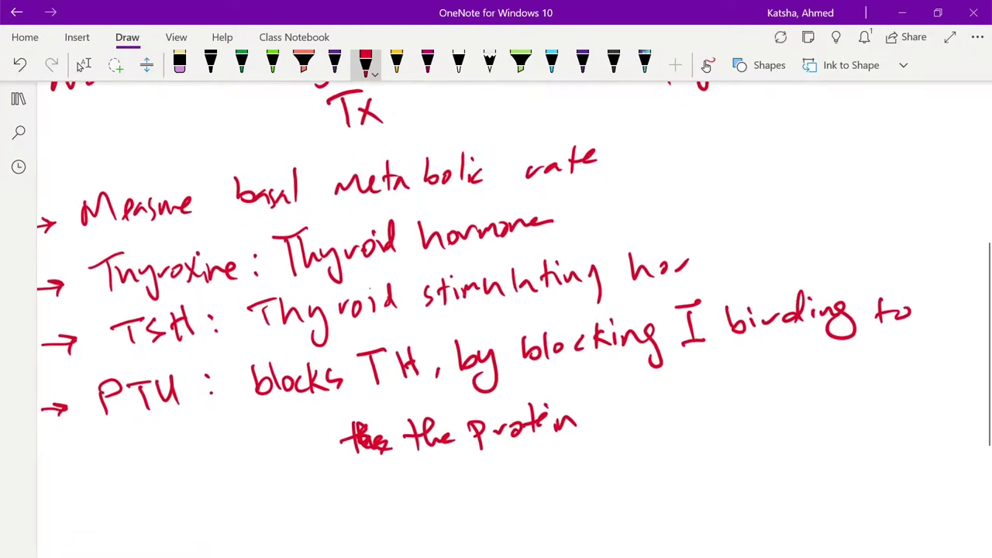
pyautogui.moveTo(658, 191); pyautogui.dragTo(822, 402)
pyautogui.moveTo(885, 200)
pyautogui.mouseDown()
pyautogui.moveTo(916, 191)
pyautogui.moveTo(908, 206)
pyautogui.mouseUp()
pyautogui.moveTo(922, 167)
pyautogui.mouseDown()
pyautogui.moveTo(927, 187)
pyautogui.moveTo(954, 167)
pyautogui.moveTo(967, 183)
pyautogui.mouseUp()
pyautogui.moveTo(973, 189); pyautogui.dragTo(988, 172)
pyautogui.moveTo(928, 203)
pyautogui.mouseDown()
pyautogui.moveTo(982, 191)
pyautogui.moveTo(977, 202)
pyautogui.mouseUp()
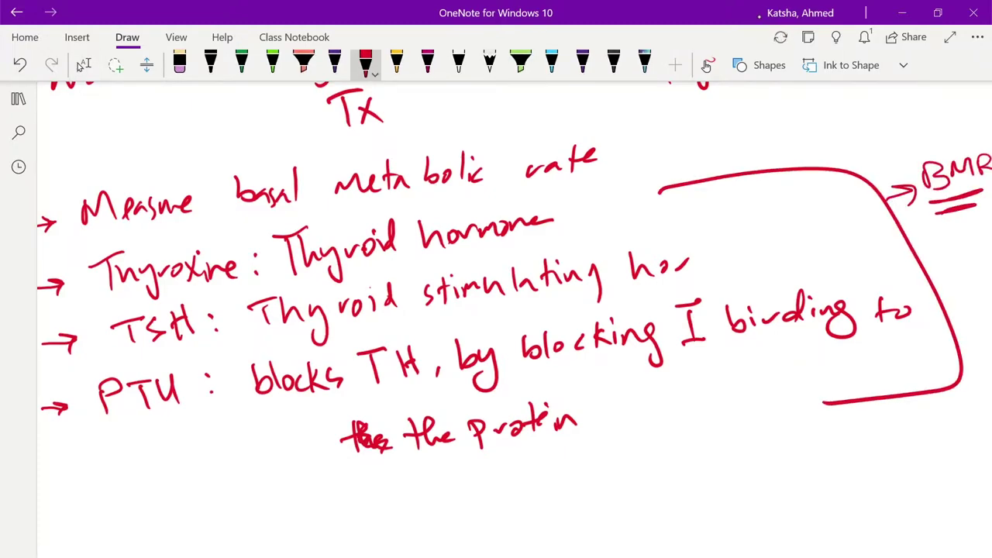
pyautogui.scroll(-5, 514, 269)
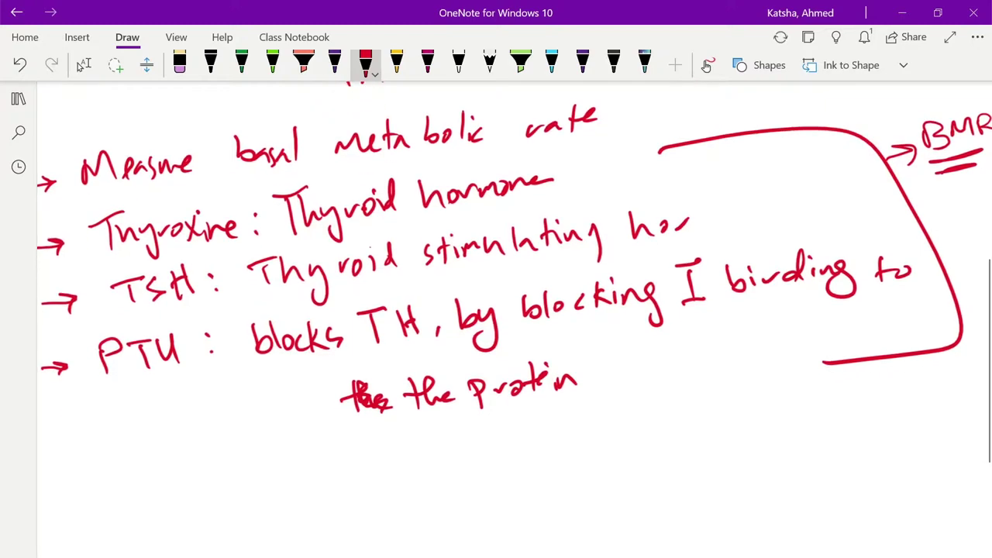
# In green ink, handwrite 'Pituitary gland', a down arrow, 'TSH' and another down arrow
pyautogui.click(241, 62)
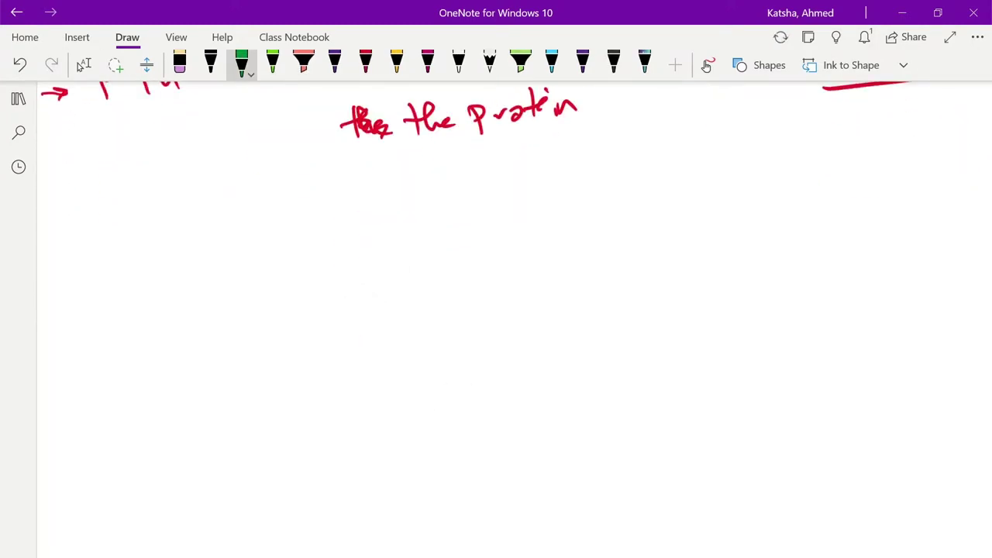
pyautogui.moveTo(129, 171)
pyautogui.mouseDown()
pyautogui.moveTo(132, 208)
pyautogui.moveTo(135, 195)
pyautogui.mouseUp()
pyautogui.moveTo(155, 190); pyautogui.dragTo(157, 205)
pyautogui.click(152, 183)
pyautogui.moveTo(171, 167)
pyautogui.mouseDown()
pyautogui.moveTo(173, 196)
pyautogui.moveTo(180, 177)
pyautogui.moveTo(264, 178)
pyautogui.mouseUp()
pyautogui.moveTo(272, 183); pyautogui.dragTo(355, 147)
pyautogui.moveTo(216, 213)
pyautogui.mouseDown()
pyautogui.moveTo(214, 263)
pyautogui.moveTo(222, 240)
pyautogui.mouseUp()
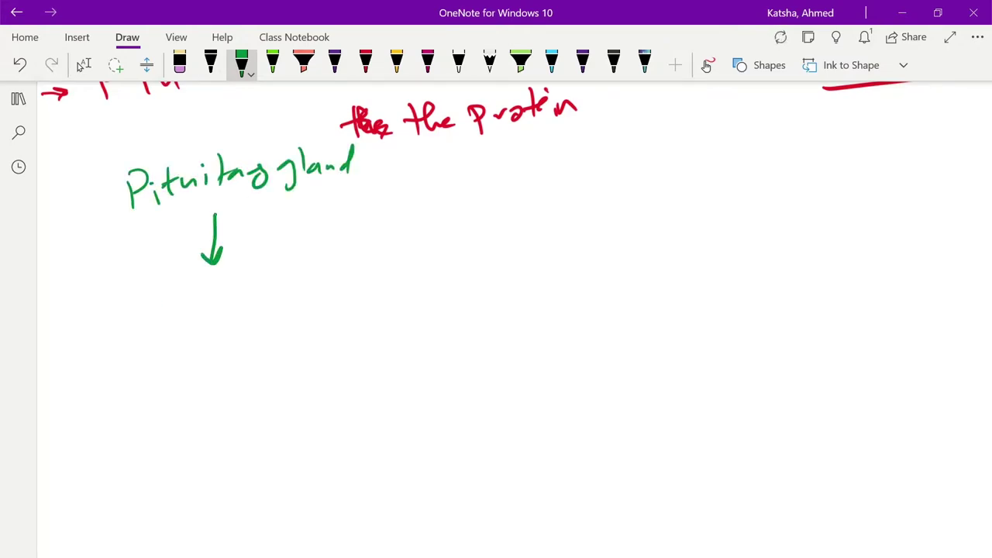
pyautogui.moveTo(155, 303); pyautogui.dragTo(198, 294)
pyautogui.moveTo(176, 298)
pyautogui.mouseDown()
pyautogui.moveTo(178, 333)
pyautogui.moveTo(218, 295)
pyautogui.moveTo(200, 328)
pyautogui.mouseUp()
pyautogui.moveTo(236, 286)
pyautogui.mouseDown()
pyautogui.moveTo(238, 319)
pyautogui.moveTo(251, 308)
pyautogui.mouseUp()
pyautogui.moveTo(237, 303); pyautogui.dragTo(250, 296)
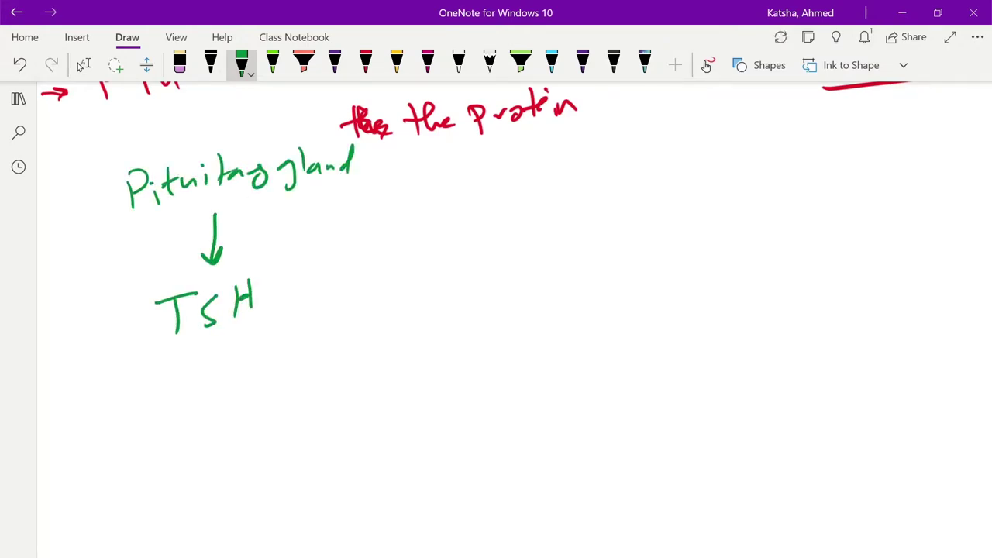
pyautogui.moveTo(203, 344)
pyautogui.mouseDown()
pyautogui.moveTo(205, 383)
pyautogui.moveTo(216, 367)
pyautogui.mouseUp()
# Handwrite 'Thyroid gland' below in green with a down arrow under it
pyautogui.moveTo(142, 402); pyautogui.dragTo(176, 398)
pyautogui.moveTo(159, 404); pyautogui.dragTo(160, 435)
pyautogui.moveTo(174, 403); pyautogui.dragTo(203, 449)
pyautogui.moveTo(207, 412)
pyautogui.mouseDown()
pyautogui.moveTo(260, 378)
pyautogui.moveTo(282, 423)
pyautogui.mouseUp()
pyautogui.moveTo(296, 372)
pyautogui.mouseDown()
pyautogui.moveTo(313, 396)
pyautogui.moveTo(358, 353)
pyautogui.mouseUp()
pyautogui.moveTo(229, 428)
pyautogui.mouseDown()
pyautogui.moveTo(234, 465)
pyautogui.moveTo(245, 456)
pyautogui.mouseUp()
pyautogui.moveTo(161, 502)
pyautogui.mouseDown()
pyautogui.moveTo(201, 496)
pyautogui.moveTo(184, 532)
pyautogui.mouseUp()
# Write 'TH → affect BMR' at the bottom and circle the whole green flow
pyautogui.moveTo(206, 496); pyautogui.dragTo(206, 533)
pyautogui.moveTo(207, 514); pyautogui.dragTo(224, 511)
pyautogui.moveTo(222, 491)
pyautogui.mouseDown()
pyautogui.moveTo(224, 528)
pyautogui.moveTo(293, 500)
pyautogui.mouseUp()
pyautogui.moveTo(271, 497); pyautogui.dragTo(285, 510)
pyautogui.moveTo(324, 482); pyautogui.dragTo(343, 502)
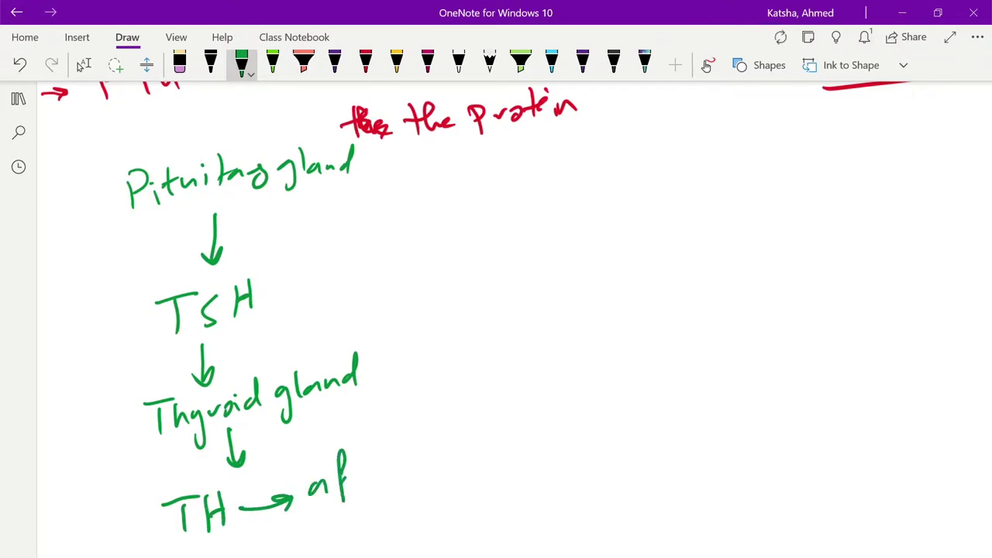
pyautogui.moveTo(363, 448); pyautogui.dragTo(350, 494)
pyautogui.moveTo(341, 474); pyautogui.dragTo(380, 470)
pyautogui.moveTo(380, 474); pyautogui.dragTo(406, 475)
pyautogui.moveTo(403, 452); pyautogui.dragTo(409, 482)
pyautogui.moveTo(433, 446)
pyautogui.mouseDown()
pyautogui.moveTo(457, 472)
pyautogui.moveTo(485, 431)
pyautogui.moveTo(502, 454)
pyautogui.mouseUp()
pyautogui.moveTo(496, 444)
pyautogui.mouseDown()
pyautogui.moveTo(511, 425)
pyautogui.moveTo(514, 448)
pyautogui.mouseUp()
pyautogui.moveTo(297, 113)
pyautogui.mouseDown()
pyautogui.moveTo(39, 398)
pyautogui.moveTo(595, 340)
pyautogui.moveTo(276, 112)
pyautogui.mouseUp()
pyautogui.scroll(-5, 320, 318)
# In purple ink, draw the table grid lines with 'Rat' as the first column header
pyautogui.click(333, 62)
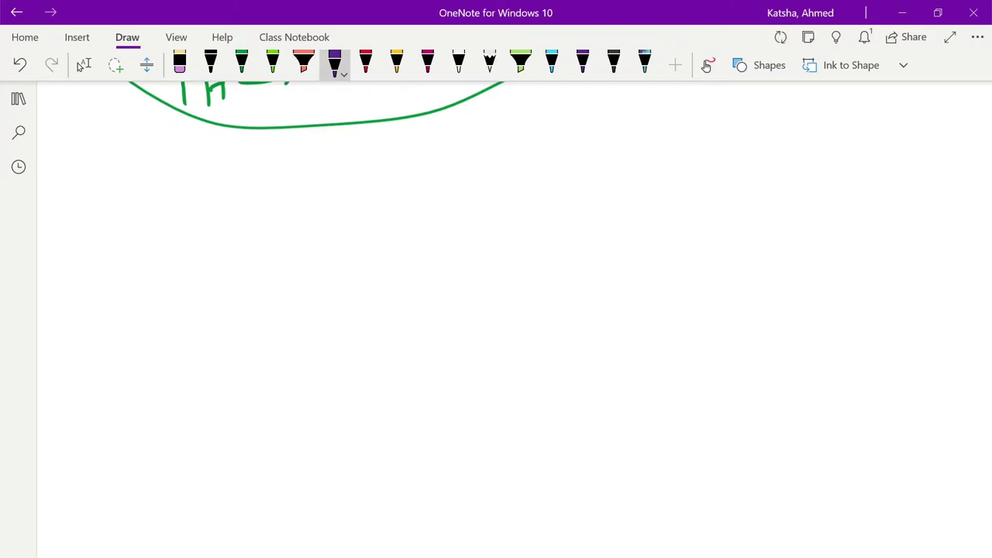
pyautogui.moveTo(179, 281); pyautogui.dragTo(829, 249)
pyautogui.moveTo(303, 196); pyautogui.dragTo(329, 513)
pyautogui.moveTo(456, 173); pyautogui.dragTo(504, 512)
pyautogui.moveTo(669, 163); pyautogui.dragTo(686, 511)
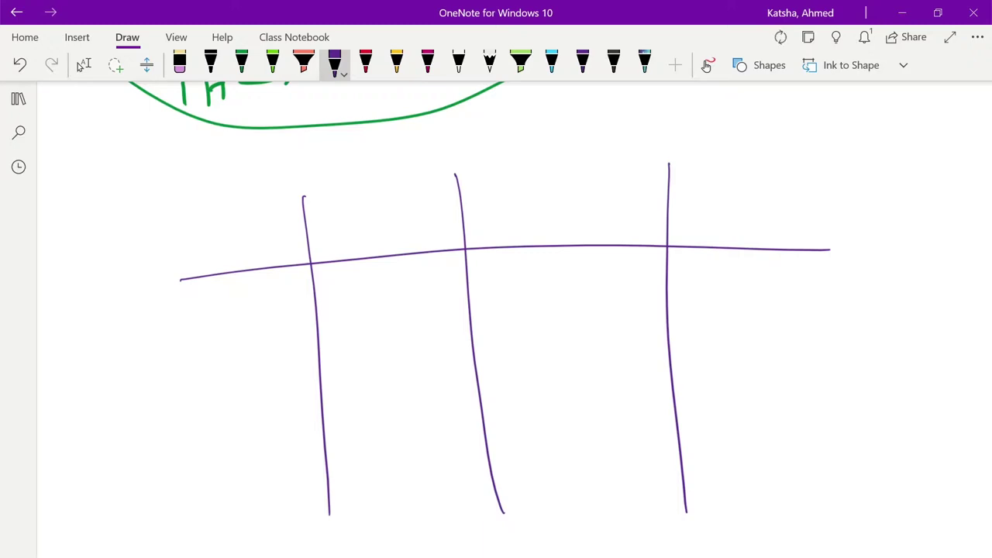
pyautogui.moveTo(168, 259)
pyautogui.mouseDown()
pyautogui.moveTo(170, 221)
pyautogui.moveTo(214, 247)
pyautogui.mouseUp()
pyautogui.moveTo(180, 353); pyautogui.dragTo(846, 285)
pyautogui.moveTo(161, 476); pyautogui.dragTo(832, 390)
pyautogui.moveTo(188, 553); pyautogui.dragTo(834, 466)
# Write the remaining headers 'Injections', 'BMR' and 'Mass' across the top row
pyautogui.moveTo(328, 207); pyautogui.dragTo(334, 232)
pyautogui.moveTo(346, 231); pyautogui.dragTo(457, 203)
pyautogui.moveTo(516, 180); pyautogui.dragTo(520, 207)
pyautogui.moveTo(547, 200)
pyautogui.mouseDown()
pyautogui.moveTo(550, 185)
pyautogui.moveTo(575, 199)
pyautogui.moveTo(604, 196)
pyautogui.mouseUp()
pyautogui.moveTo(726, 200)
pyautogui.mouseDown()
pyautogui.moveTo(728, 174)
pyautogui.moveTo(771, 192)
pyautogui.mouseUp()
pyautogui.moveTo(789, 175); pyautogui.dragTo(779, 191)
pyautogui.moveTo(803, 175); pyautogui.dragTo(793, 190)
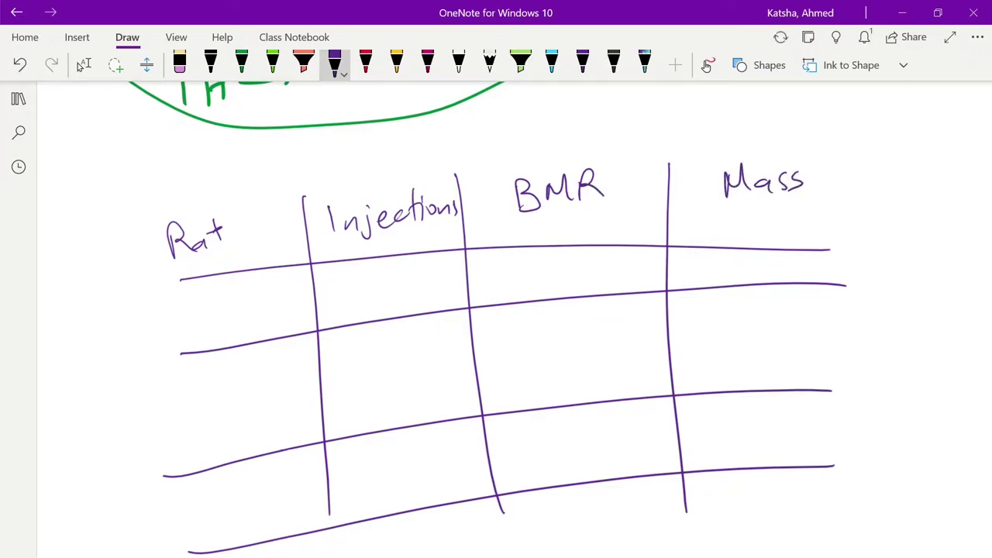
# In yellow ink, write 'Normal' with a dash for Injections and 100 for BMR
pyautogui.click(395, 65)
pyautogui.moveTo(159, 330)
pyautogui.mouseDown()
pyautogui.moveTo(160, 305)
pyautogui.moveTo(174, 304)
pyautogui.mouseUp()
pyautogui.moveTo(186, 310); pyautogui.dragTo(203, 308)
pyautogui.moveTo(208, 318); pyautogui.dragTo(228, 313)
pyautogui.moveTo(233, 313); pyautogui.dragTo(260, 285)
pyautogui.moveTo(374, 284); pyautogui.dragTo(400, 280)
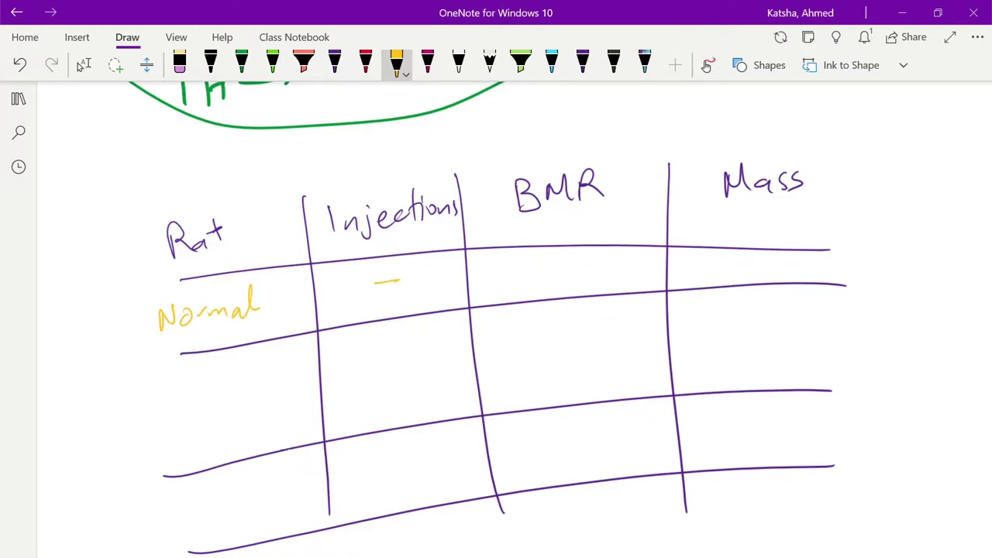
pyautogui.moveTo(548, 261)
pyautogui.mouseDown()
pyautogui.moveTo(549, 279)
pyautogui.moveTo(565, 262)
pyautogui.mouseUp()
pyautogui.moveTo(585, 262); pyautogui.dragTo(584, 261)
# Draw an arrow labelled 'Ctrl' pointing at Normal and put a dash in its Mass cell
pyautogui.moveTo(75, 348); pyautogui.dragTo(121, 332)
pyautogui.moveTo(99, 328); pyautogui.dragTo(108, 353)
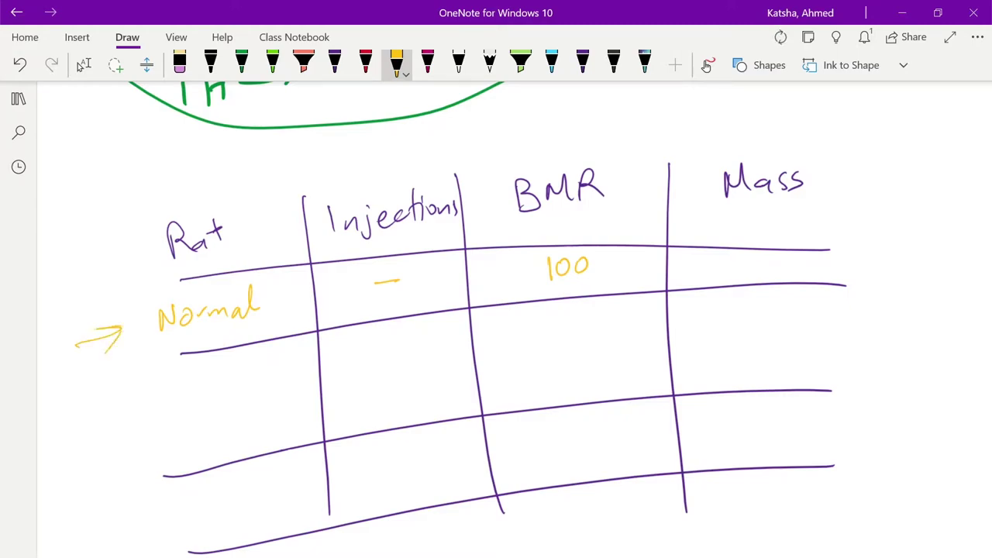
pyautogui.moveTo(77, 307); pyautogui.dragTo(77, 326)
pyautogui.moveTo(72, 315); pyautogui.dragTo(82, 314)
pyautogui.moveTo(86, 320); pyautogui.dragTo(93, 313)
pyautogui.moveTo(100, 303); pyautogui.dragTo(102, 318)
pyautogui.moveTo(732, 266); pyautogui.dragTo(773, 264)
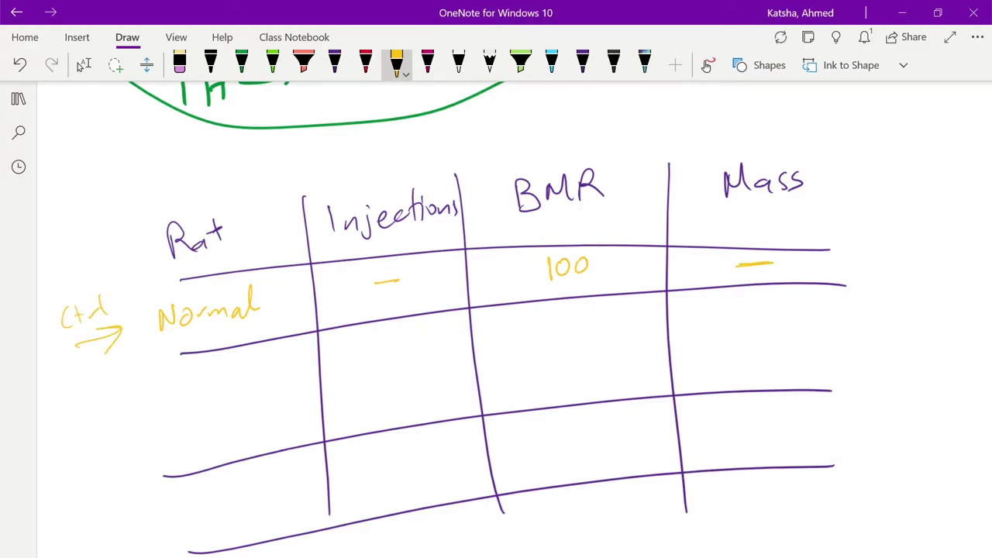
# Start the next row with an underlined 'Tx' and a dash for Injections
pyautogui.scroll(-2, 488, 317)
pyautogui.click(83, 65)
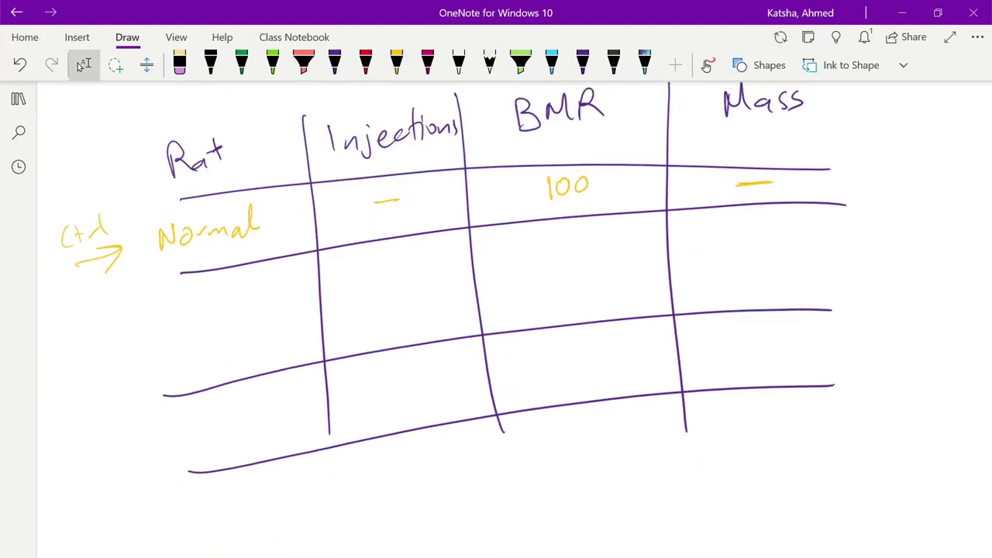
pyautogui.click(396, 62)
pyautogui.moveTo(183, 305)
pyautogui.mouseDown()
pyautogui.moveTo(219, 295)
pyautogui.moveTo(209, 325)
pyautogui.moveTo(251, 318)
pyautogui.mouseUp()
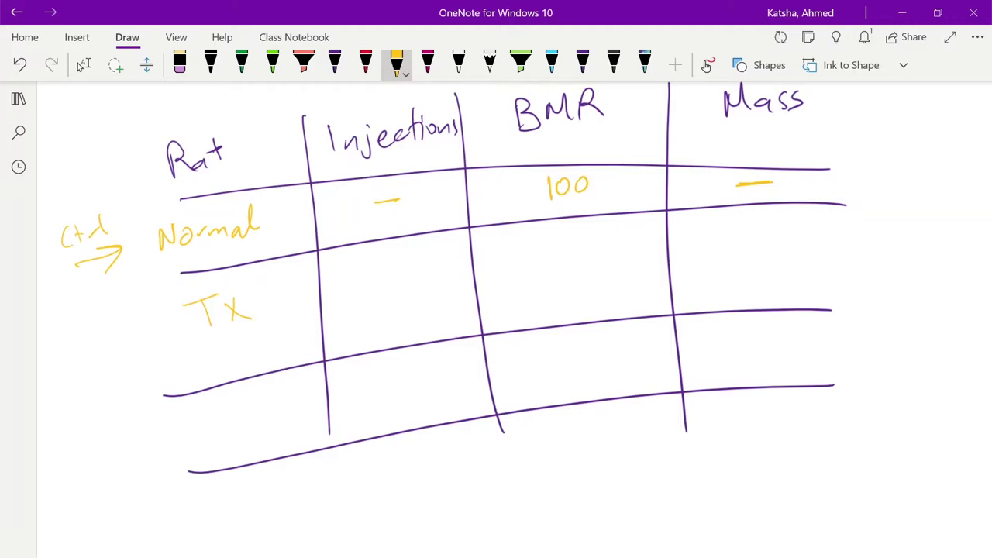
pyautogui.moveTo(378, 285); pyautogui.dragTo(410, 281)
pyautogui.moveTo(214, 334); pyautogui.dragTo(239, 329)
# Underline 'affect' in the flow diagram with the yellow pen
pyautogui.scroll(5, 496, 310)
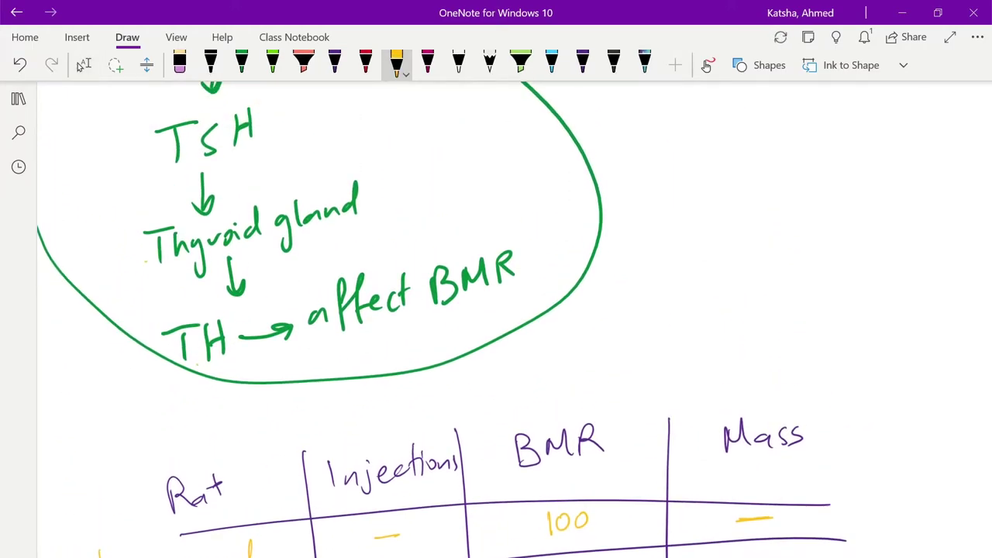
pyautogui.moveTo(341, 339); pyautogui.dragTo(429, 314)
pyautogui.scroll(-3, 496, 310)
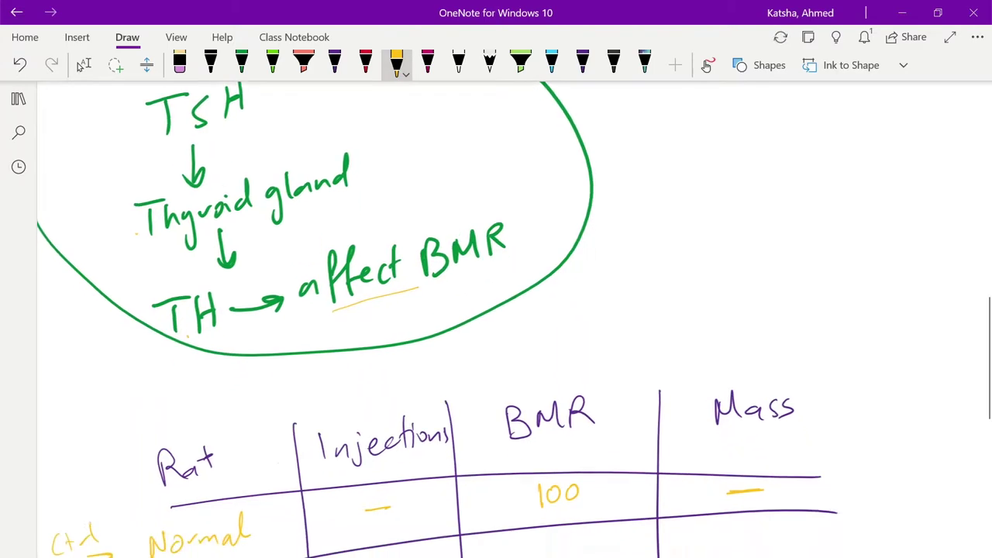
pyautogui.scroll(-2, 496, 310)
# Fill the Tx row with BMR 50 and a dash for Mass
pyautogui.click(83, 65)
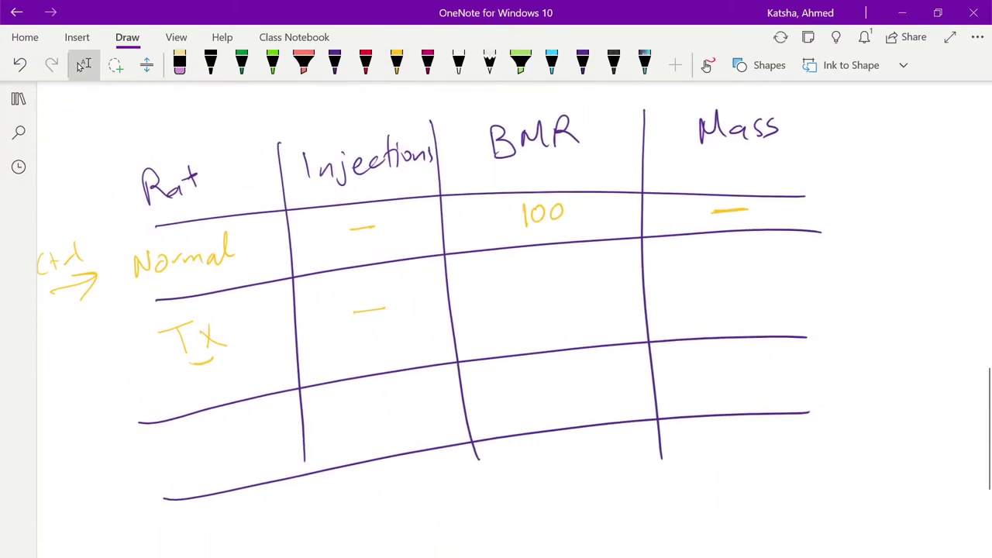
pyautogui.click(396, 66)
pyautogui.moveTo(517, 283)
pyautogui.mouseDown()
pyautogui.moveTo(519, 305)
pyautogui.moveTo(543, 282)
pyautogui.mouseUp()
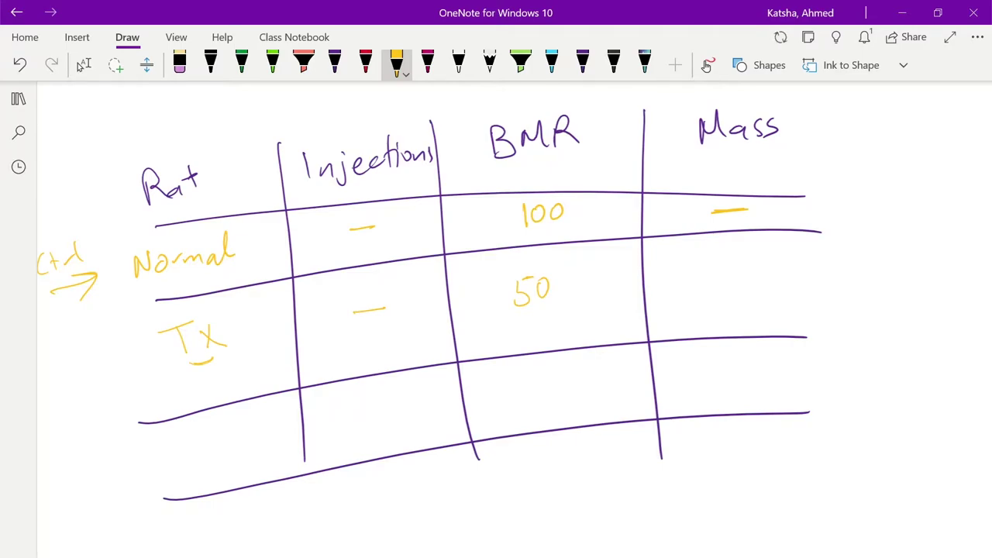
pyautogui.moveTo(716, 282); pyautogui.dragTo(755, 279)
# Write 'Hypo' in the last row with a dash for Injections
pyautogui.scroll(-2, 481, 295)
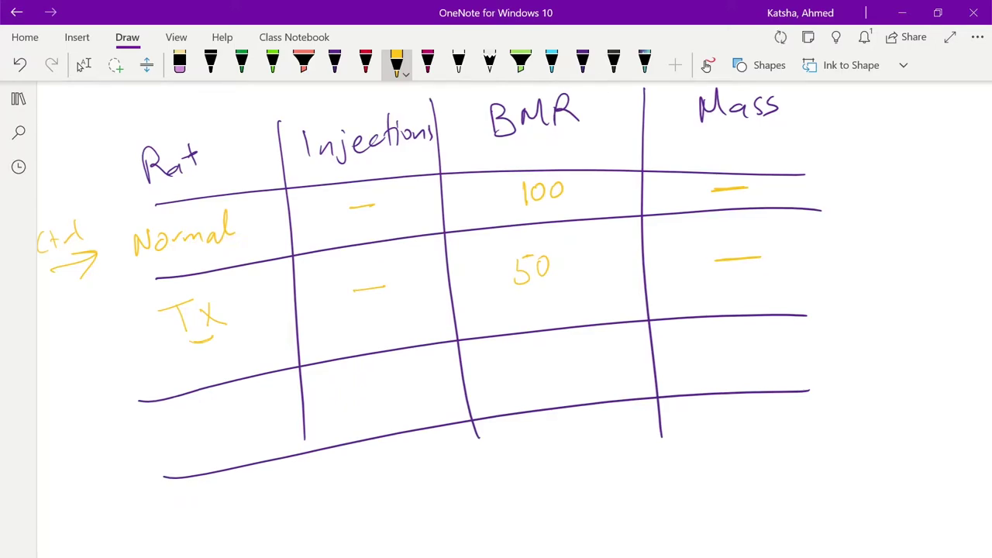
pyautogui.moveTo(177, 356)
pyautogui.mouseDown()
pyautogui.moveTo(179, 397)
pyautogui.moveTo(194, 387)
pyautogui.mouseUp()
pyautogui.moveTo(183, 378)
pyautogui.mouseDown()
pyautogui.moveTo(196, 373)
pyautogui.moveTo(206, 406)
pyautogui.mouseUp()
pyautogui.moveTo(223, 363); pyautogui.dragTo(232, 377)
pyautogui.moveTo(246, 357); pyautogui.dragTo(245, 359)
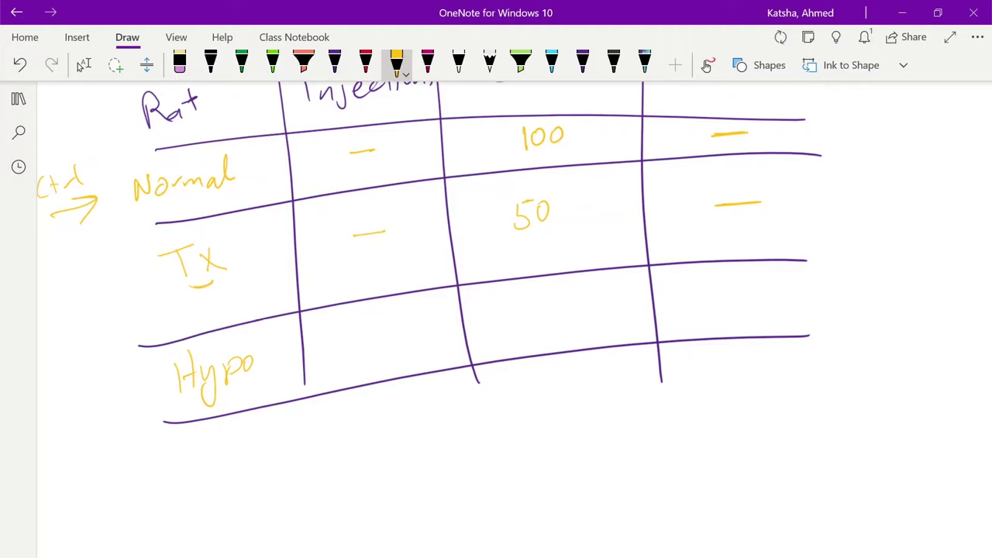
pyautogui.moveTo(369, 344); pyautogui.dragTo(398, 338)
# Add small yellow marks beside TSH, Thyroid gland and TH in the flow
pyautogui.scroll(6, 480, 310)
pyautogui.click(84, 64)
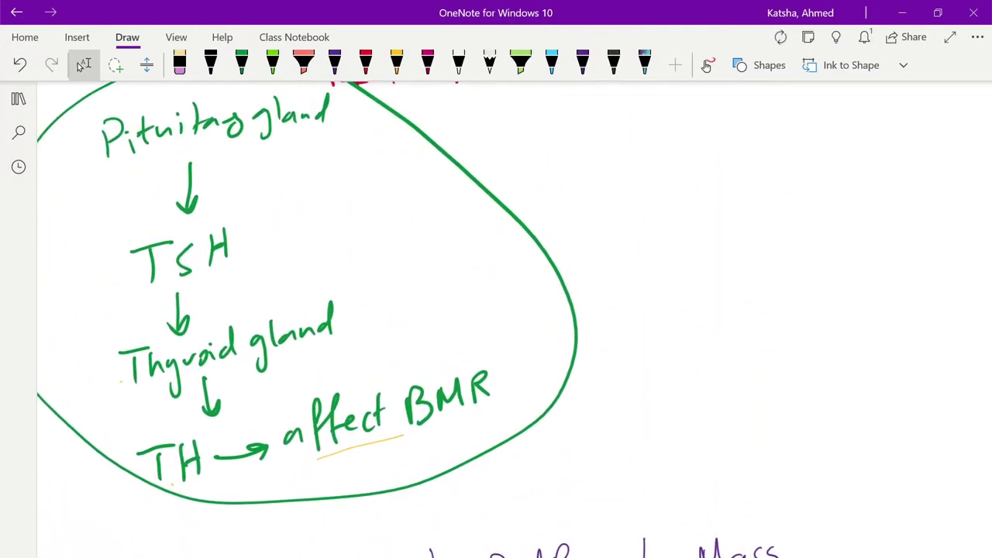
pyautogui.click(396, 64)
pyautogui.moveTo(248, 248); pyautogui.dragTo(269, 242)
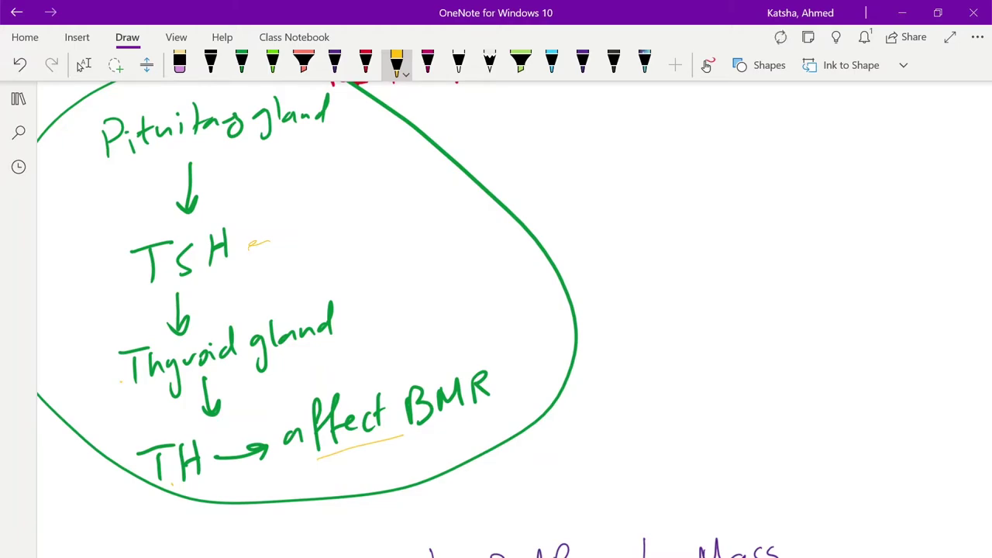
pyautogui.moveTo(112, 369)
pyautogui.mouseDown()
pyautogui.moveTo(114, 395)
pyautogui.moveTo(132, 389)
pyautogui.mouseUp()
pyautogui.moveTo(210, 472)
pyautogui.mouseDown()
pyautogui.moveTo(215, 490)
pyautogui.moveTo(230, 487)
pyautogui.mouseUp()
# Complete the Hypo row with BMR 50 and a dash for Mass
pyautogui.scroll(-5, 430, 310)
pyautogui.click(82, 65)
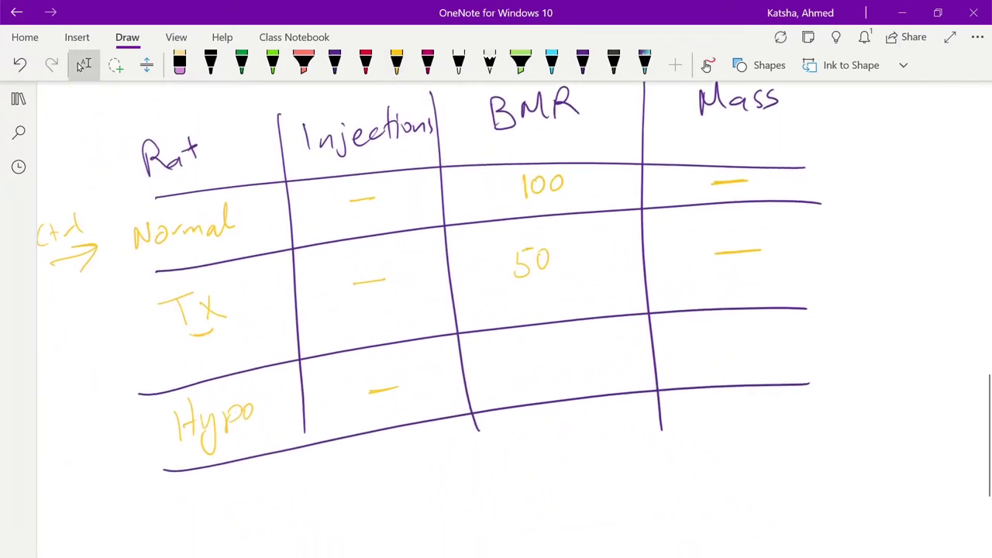
pyautogui.click(395, 64)
pyautogui.moveTo(519, 355); pyautogui.dragTo(517, 380)
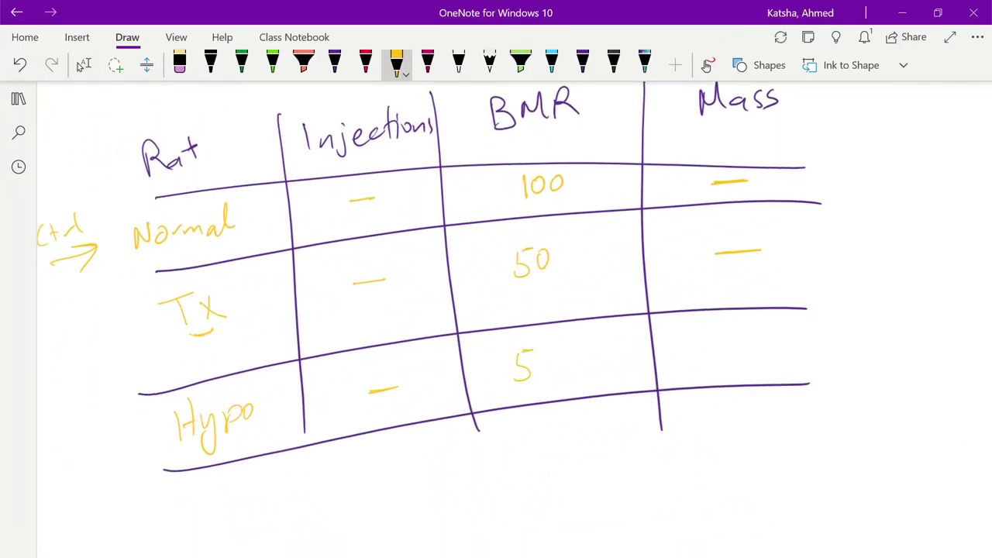
pyautogui.moveTo(548, 350); pyautogui.dragTo(556, 351)
pyautogui.moveTo(726, 346); pyautogui.dragTo(755, 344)
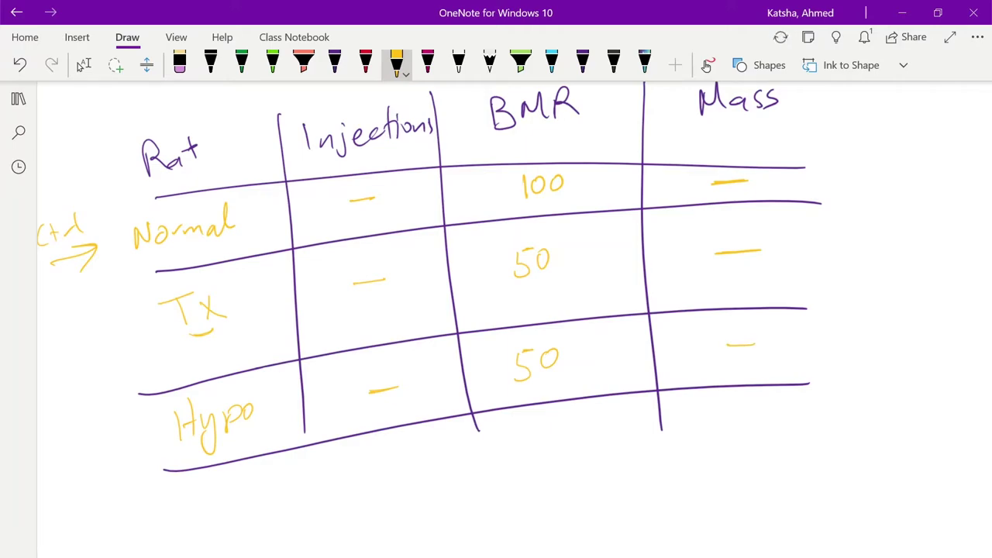